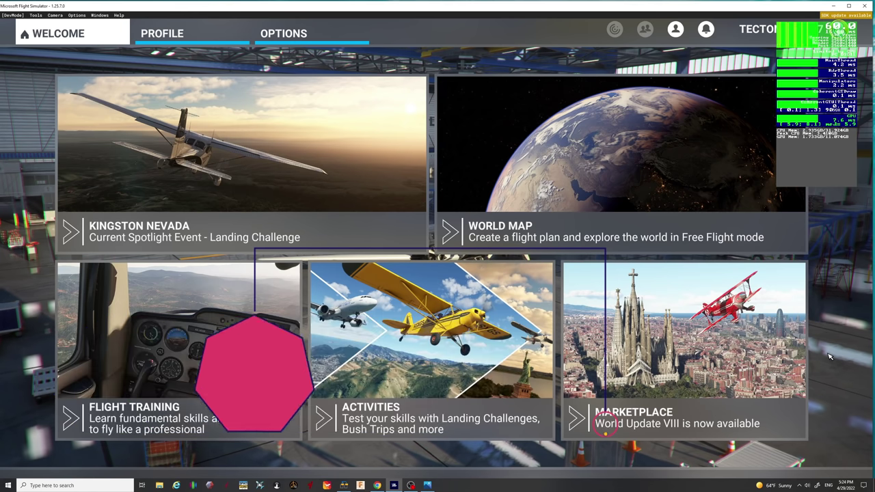
# Step: Open Task Manager and examine the running apps and background processes for unneeded ones
pyautogui.hotkey('ctrl', 'alt', 'Delete')
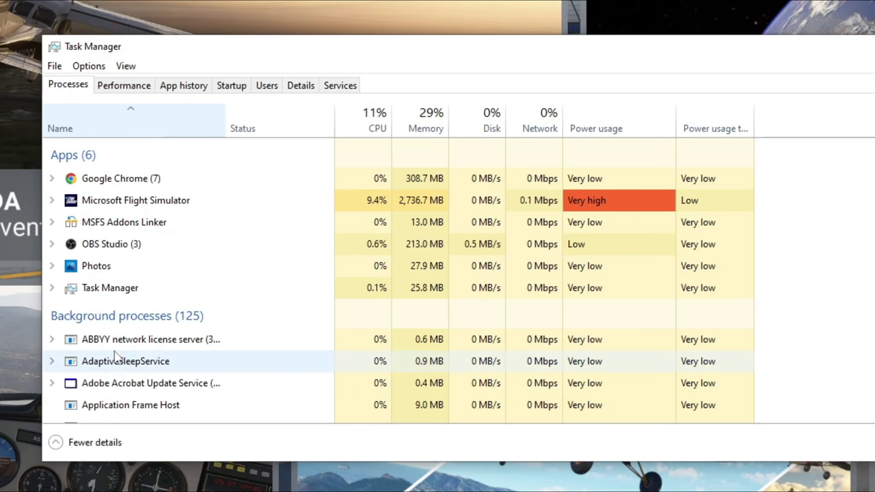
pyautogui.scroll(-6, 124, 341)
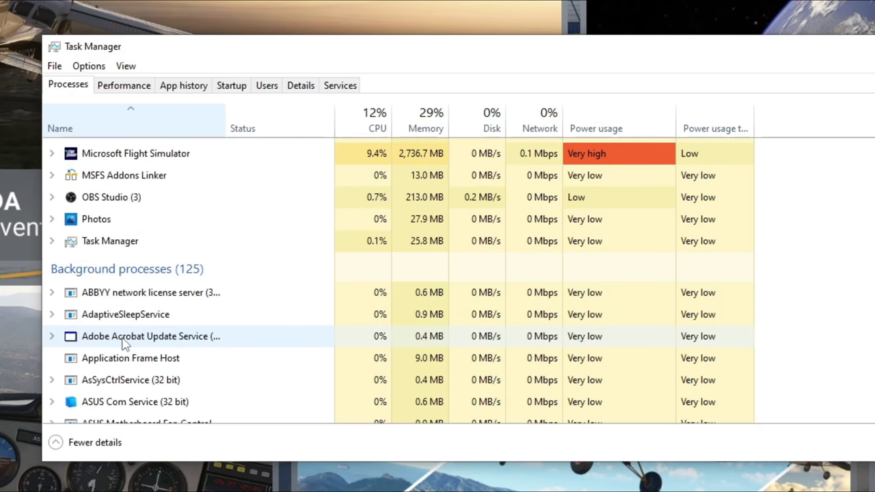
pyautogui.scroll(-7, 124, 338)
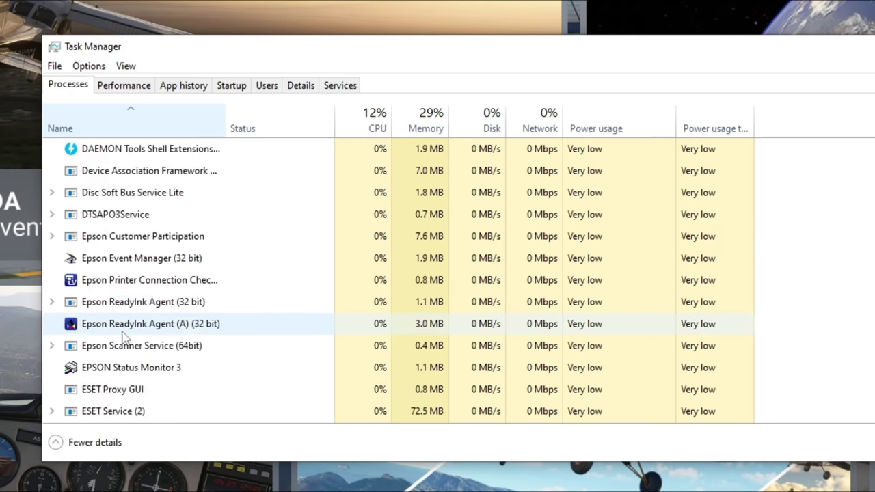
pyautogui.scroll(-8, 124, 334)
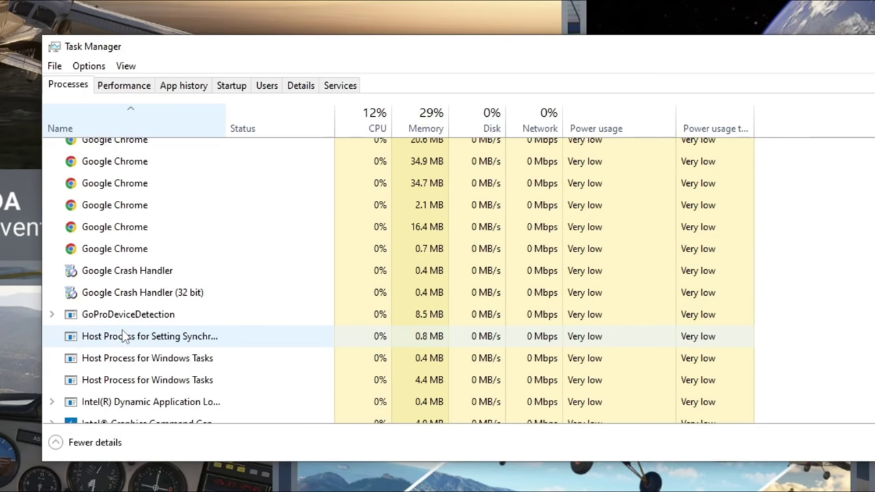
pyautogui.scroll(-10, 124, 333)
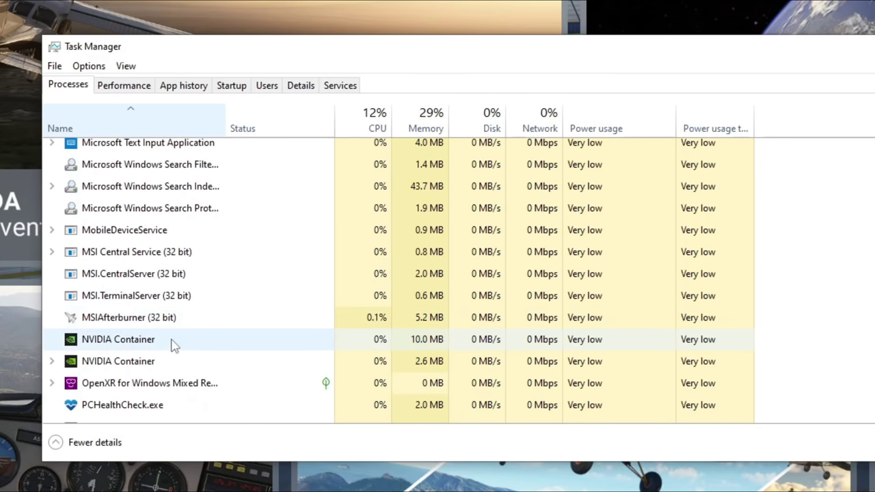
pyautogui.scroll(-1, 172, 344)
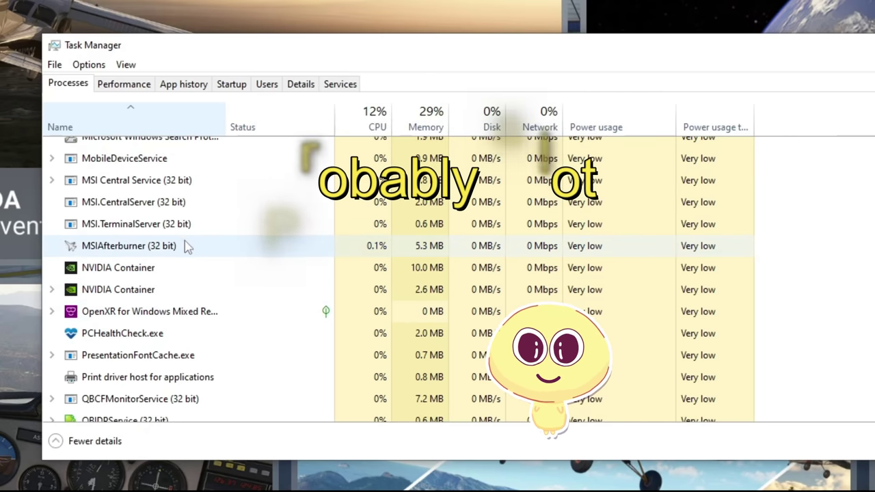
pyautogui.scroll(1, 178, 256)
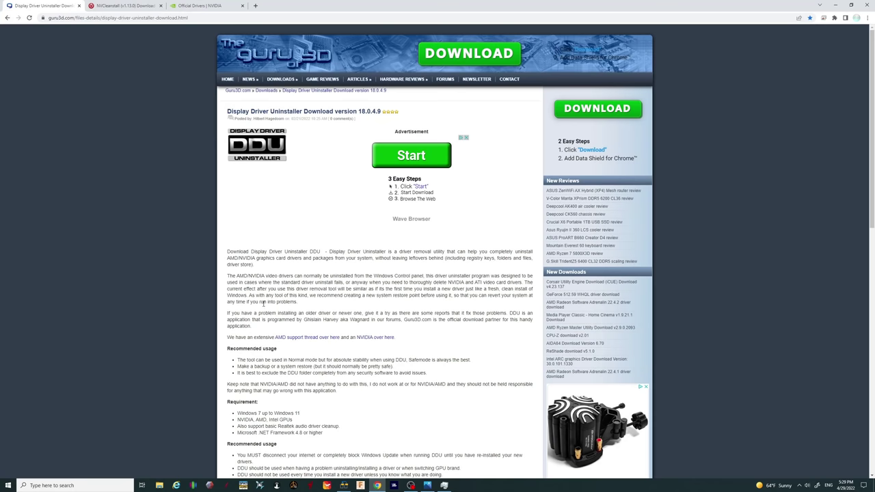
# Step: Review the Display Driver Uninstaller download page and search NVIDIA's site for the GeForce RTX 3080 Ti Game Ready driver for Windows 10 64-bit
pyautogui.scroll(-10, 332, 289)
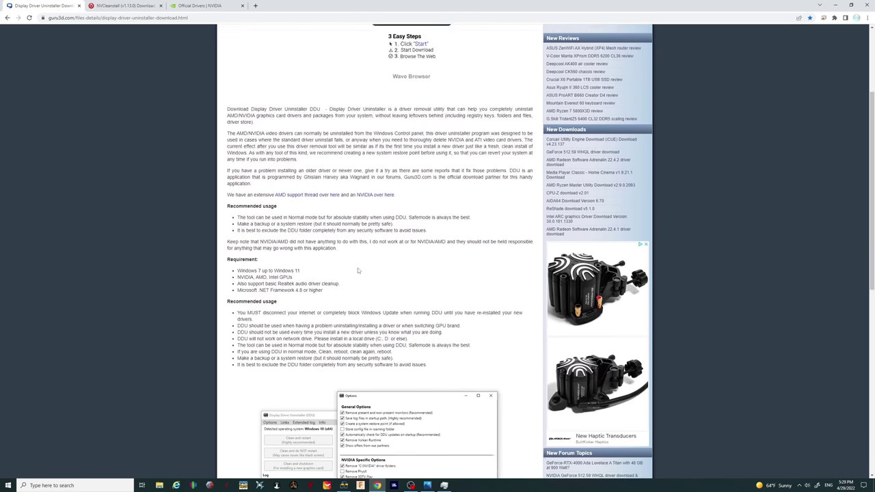
pyautogui.scroll(-1, 357, 270)
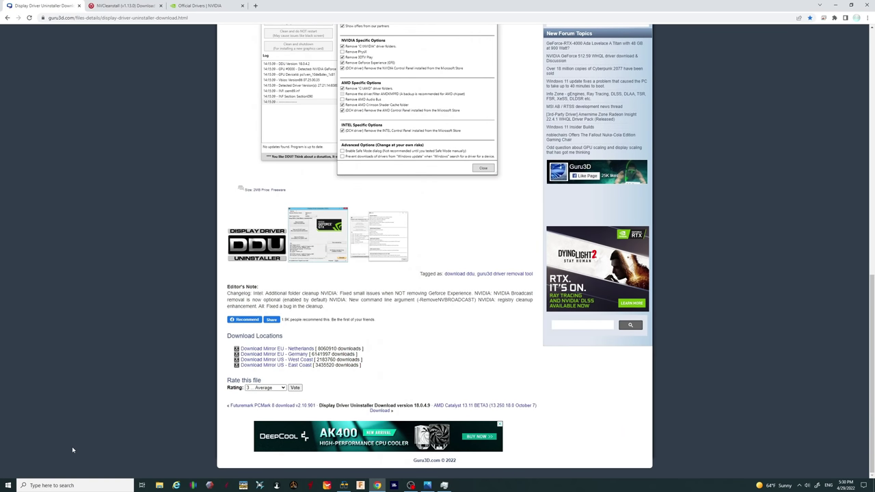
pyautogui.scroll(15, 68, 449)
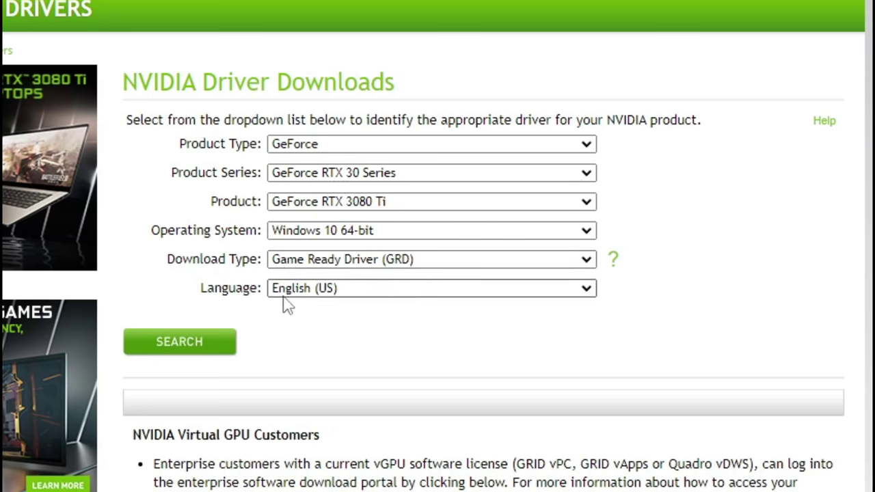
pyautogui.click(201, 348)
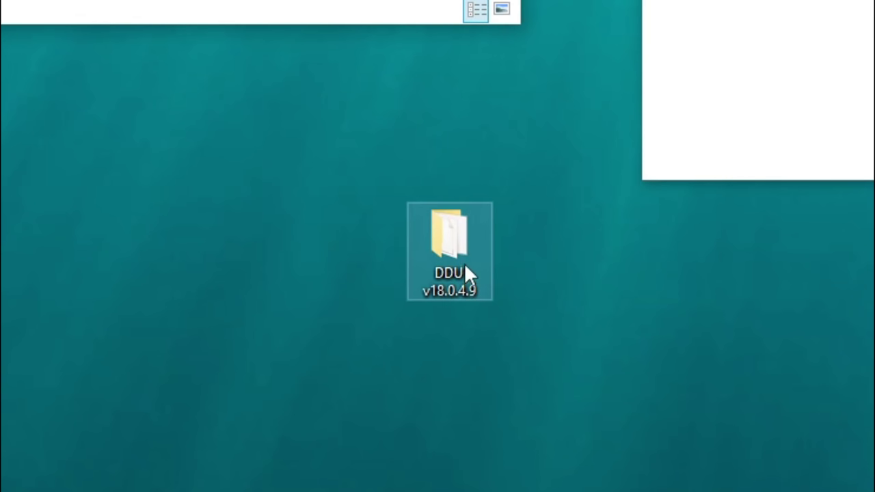
# Step: Check the computer's power options for restarting, without choosing one
pyautogui.moveTo(465, 276); pyautogui.dragTo(478, 283)
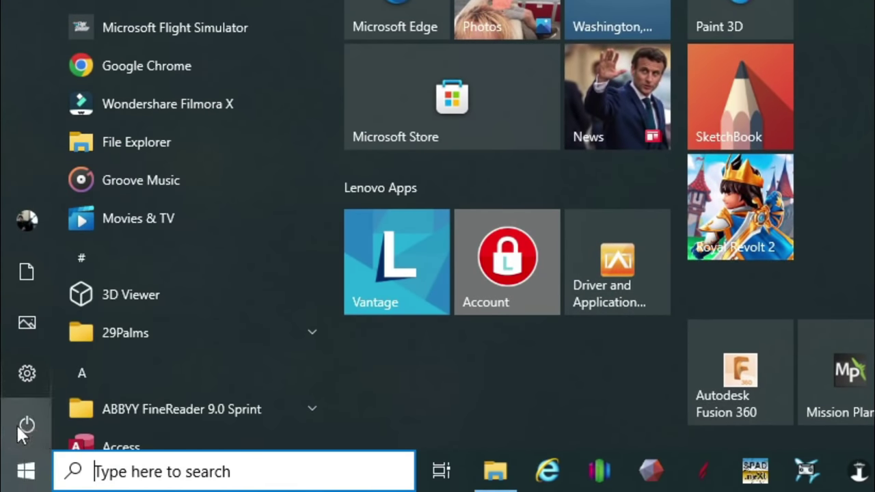
pyautogui.click(25, 424)
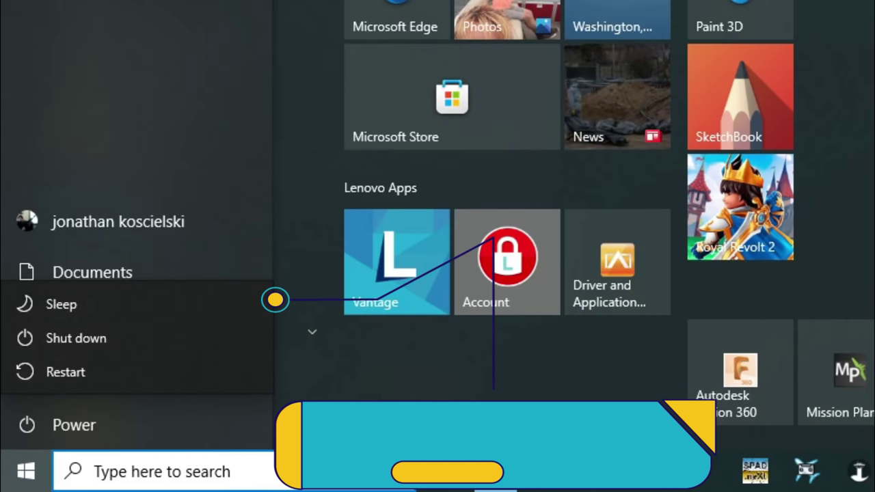
pyautogui.press('Escape')
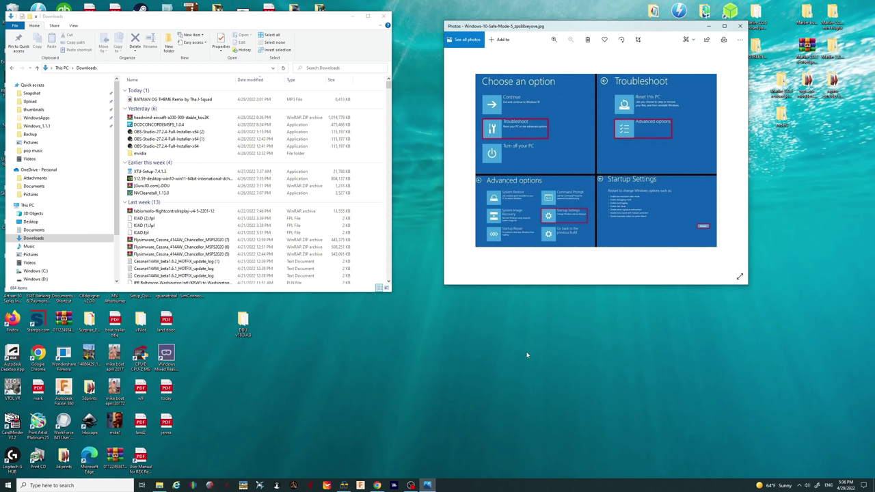
# Step: Move the DDU v18.0.4.9 folder to an empty area of the desktop and launch Display Driver Uninstaller from it
pyautogui.moveTo(244, 324); pyautogui.dragTo(511, 360)
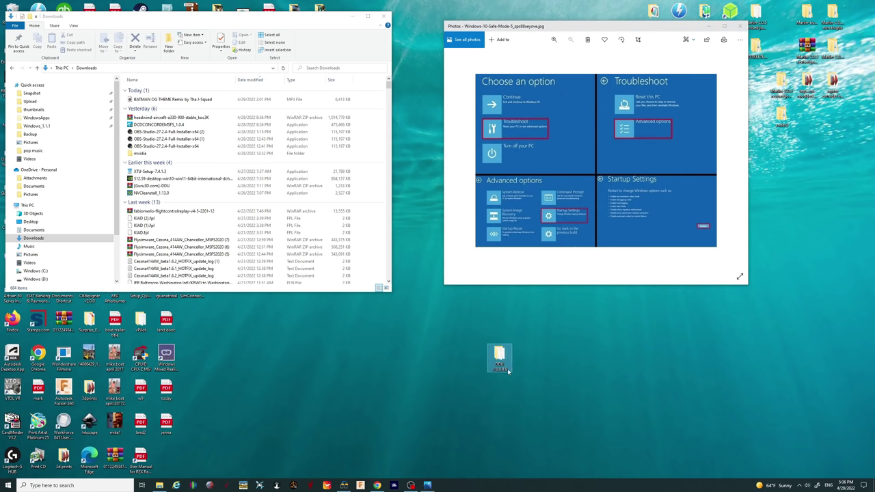
pyautogui.moveTo(507, 368)
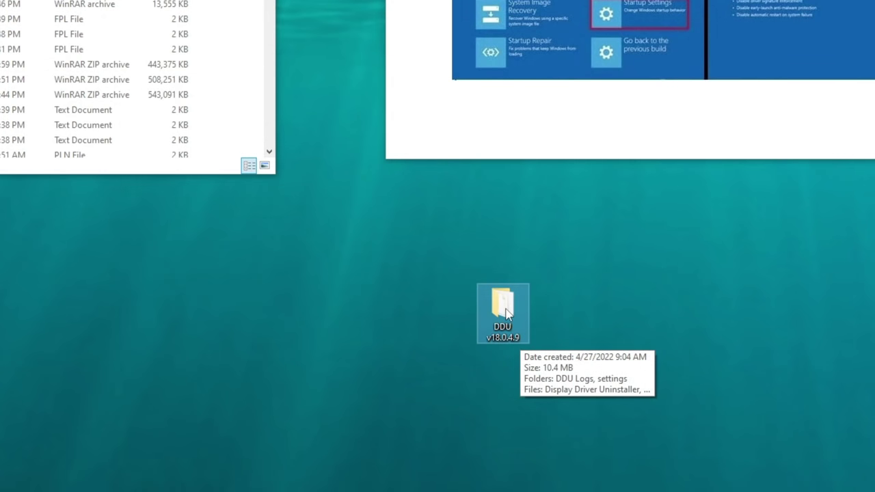
pyautogui.doubleClick(507, 313)
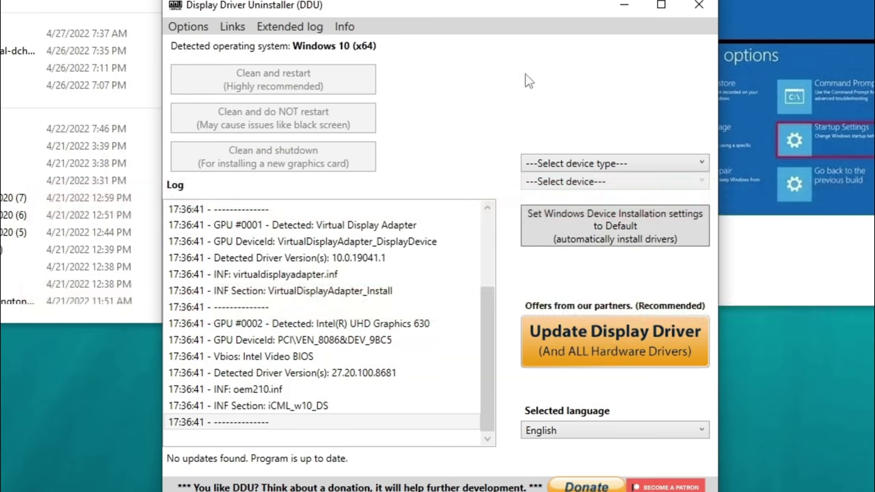
# Step: Set the device type to GPU and look through the available NVIDIA, AMD and INTEL devices
pyautogui.click(584, 167)
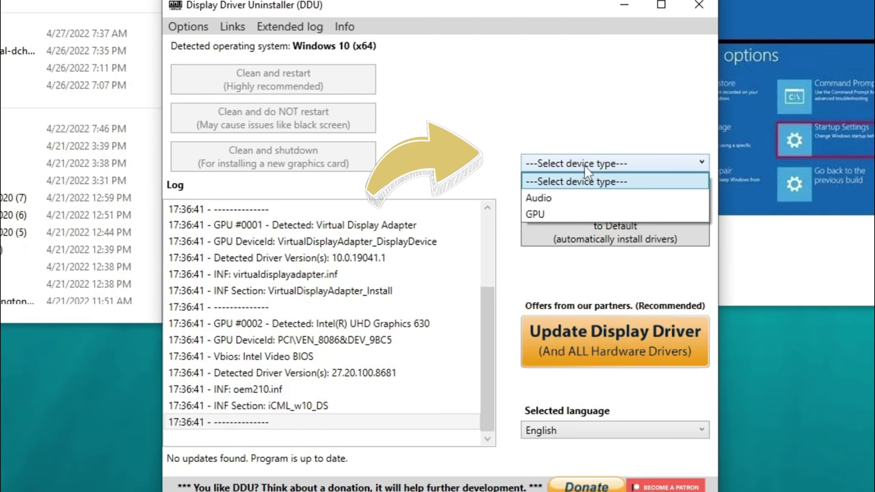
pyautogui.click(571, 216)
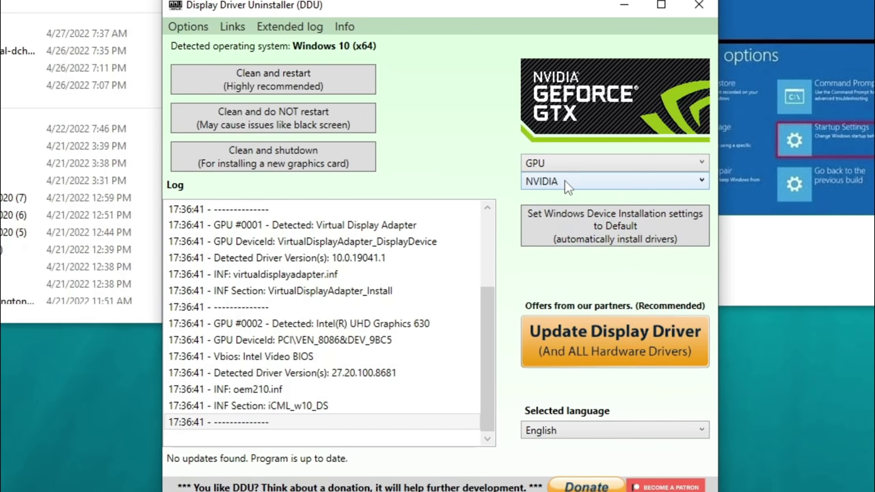
pyautogui.click(564, 183)
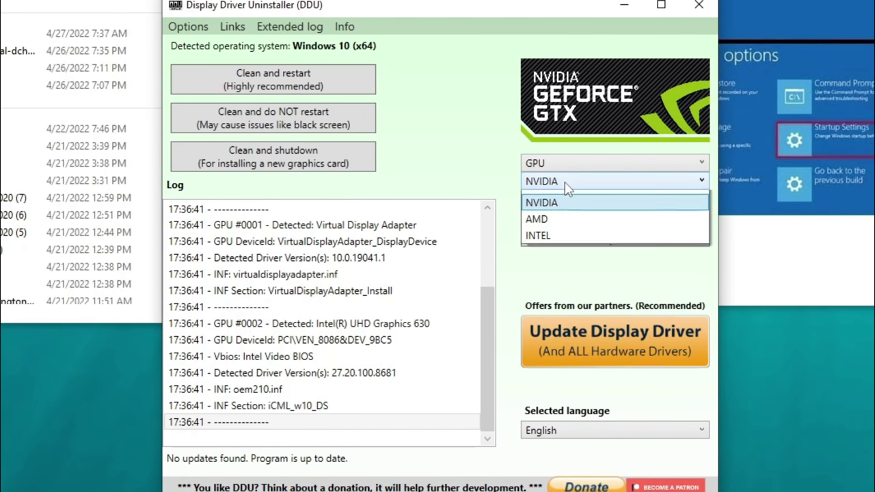
pyautogui.click(574, 217)
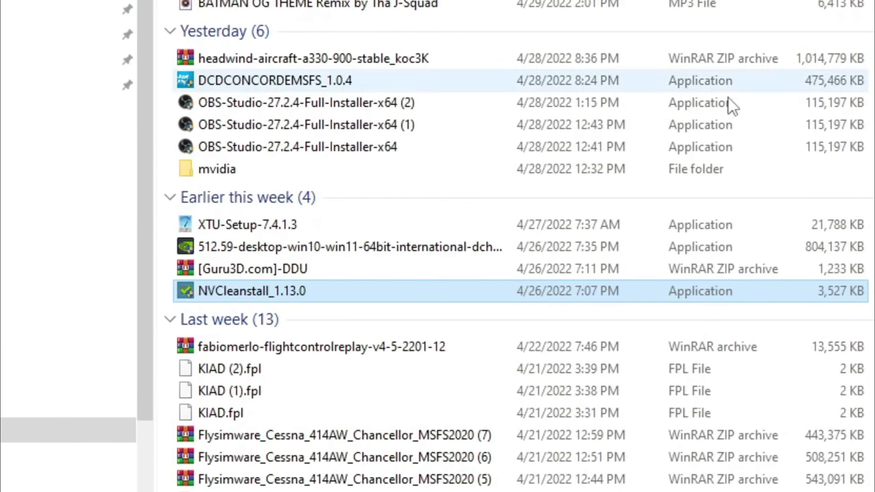
# Step: Launch NVCleanstall_1.13.0 and proceed with the downloaded driver file 512.59-desktop-win10-win11-64bit-international-dch-whql from disk
pyautogui.moveTo(388, 301)
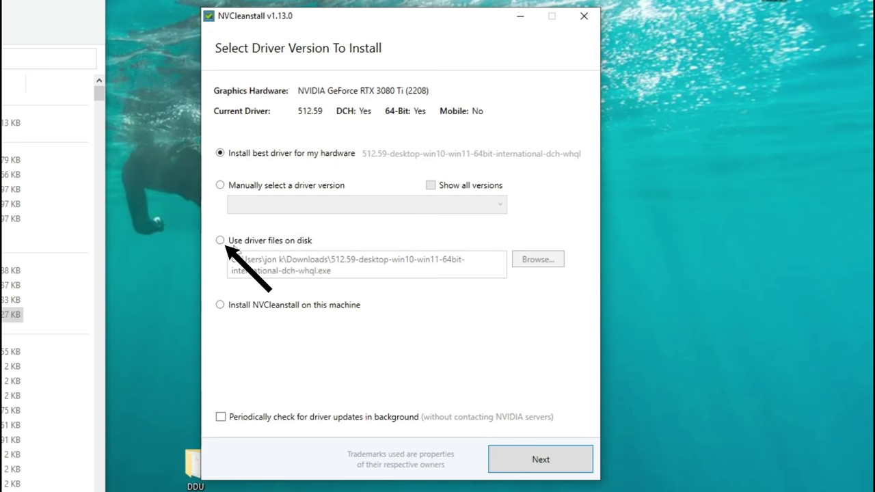
pyautogui.click(220, 240)
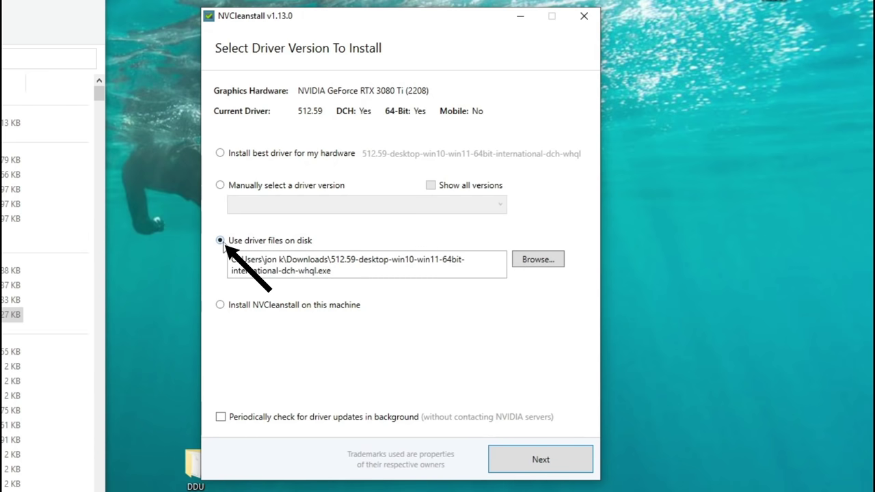
pyautogui.click(558, 260)
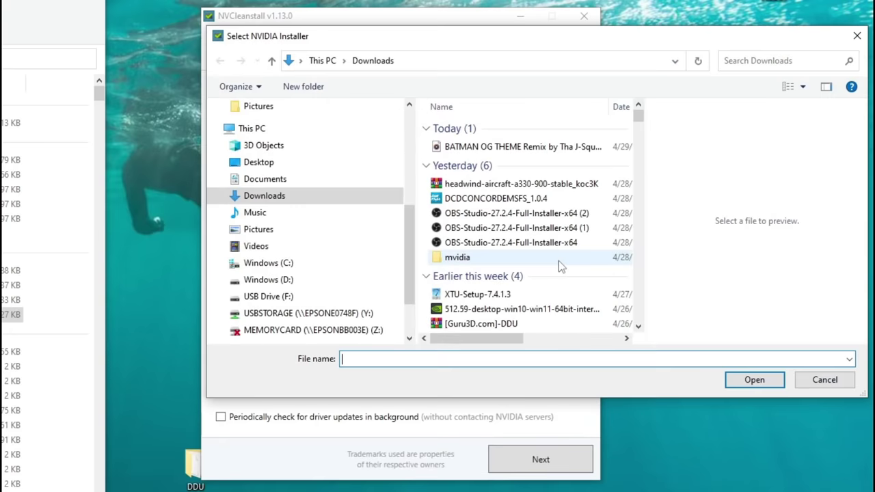
pyautogui.click(337, 204)
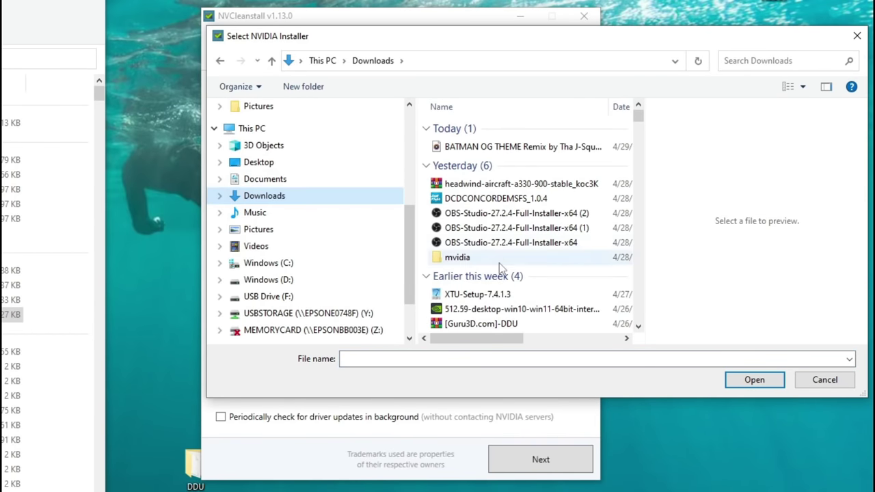
pyautogui.click(500, 312)
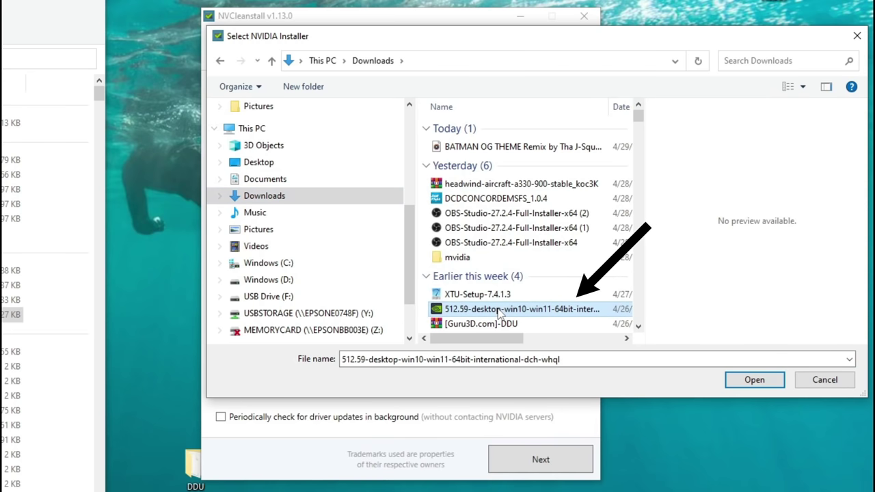
pyautogui.click(754, 381)
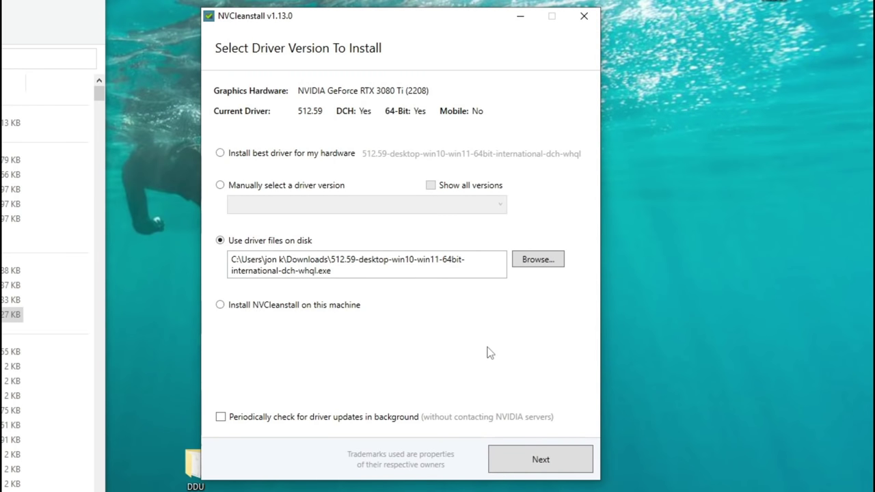
pyautogui.click(564, 470)
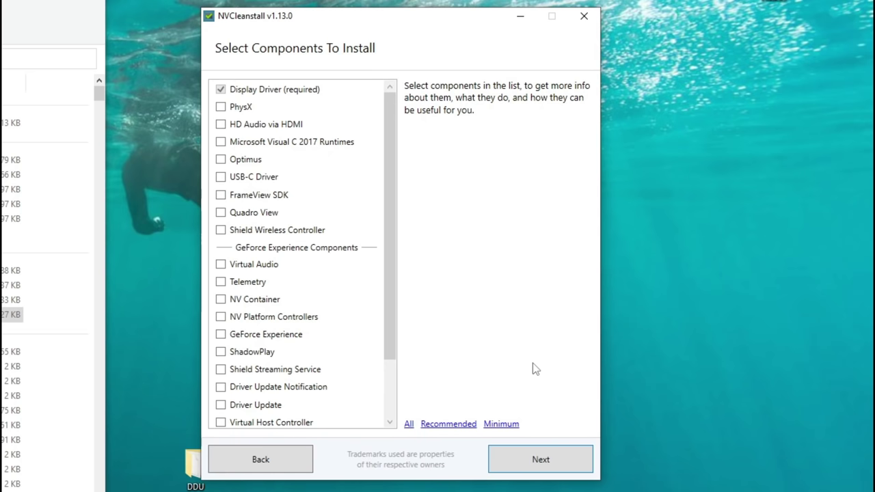
# Step: Select the recommended driver components, add Optimus and USB-C Driver, and continue to the installation tweaks
pyautogui.click(449, 423)
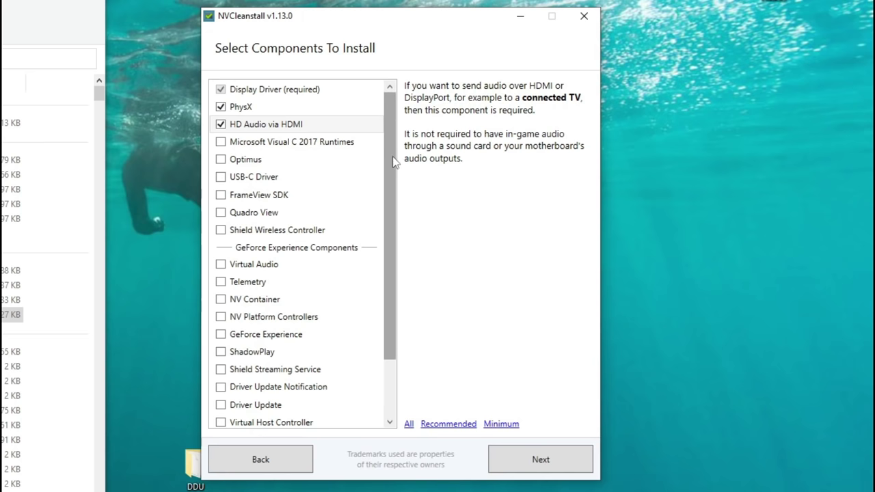
pyautogui.click(339, 160)
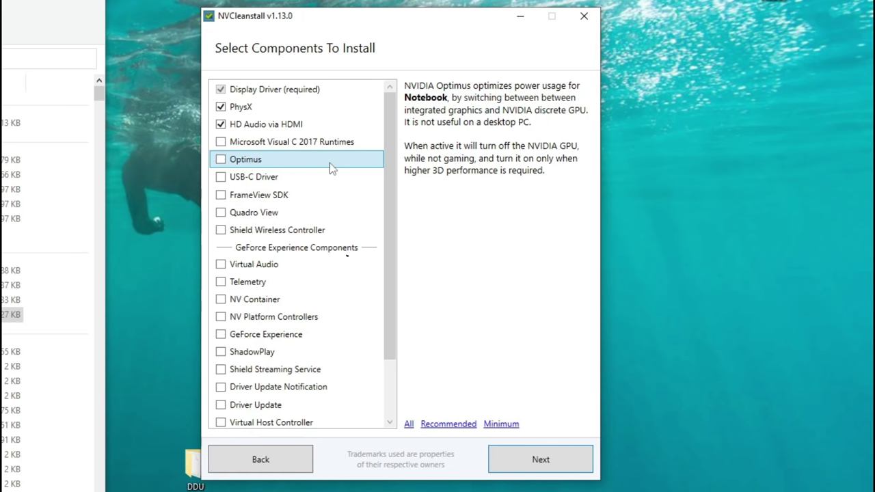
pyautogui.click(221, 160)
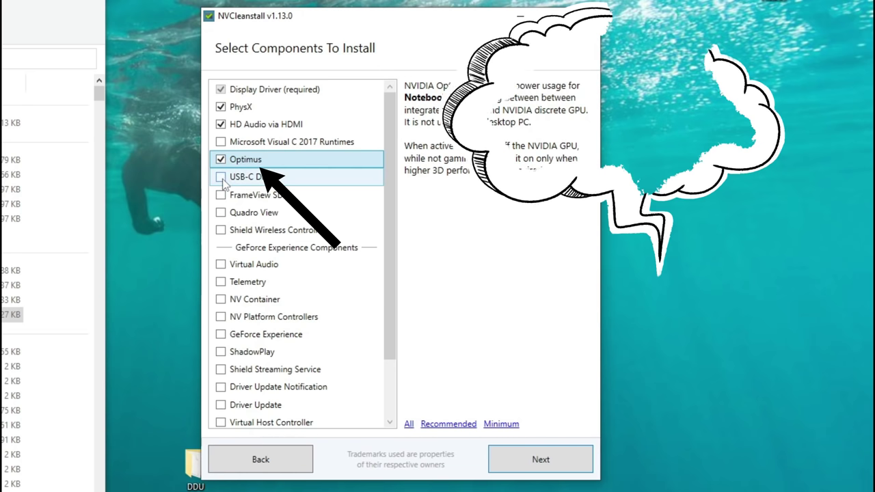
pyautogui.click(220, 178)
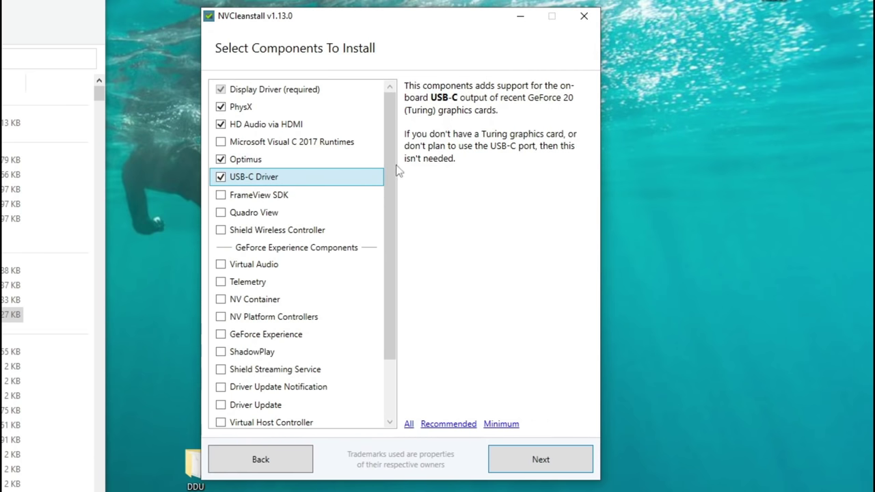
pyautogui.scroll(-2, 398, 205)
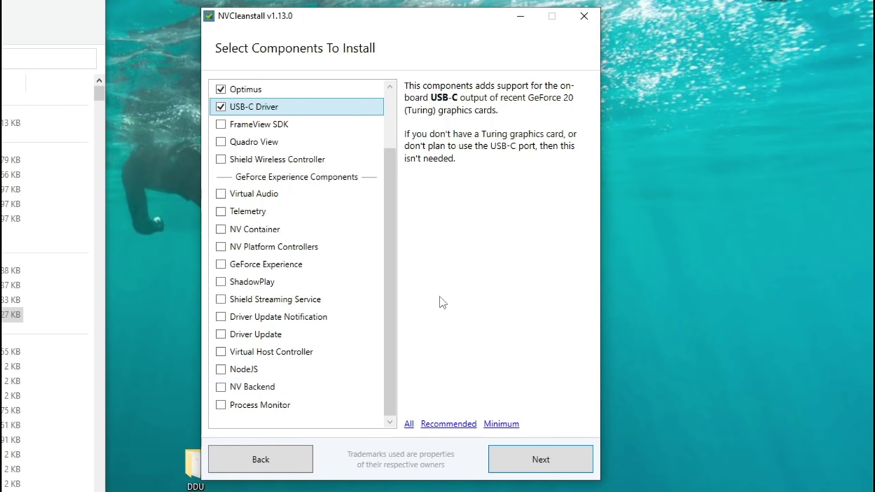
pyautogui.click(562, 458)
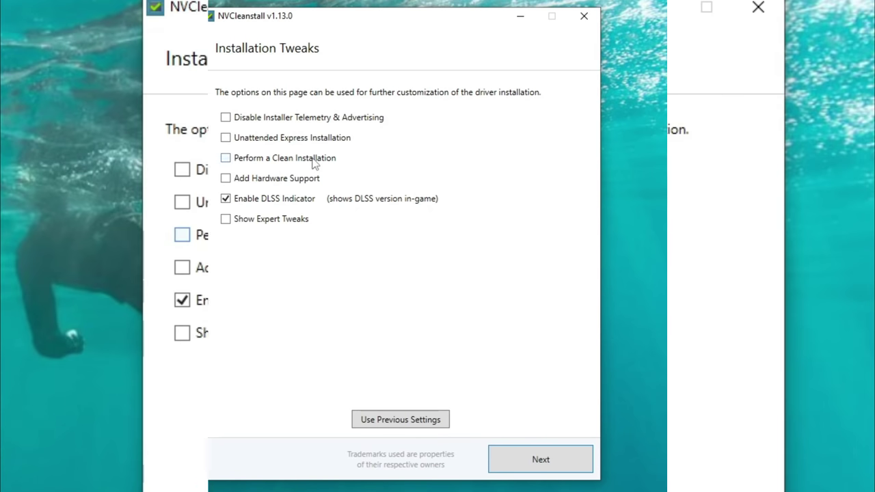
# Step: Enable Disable Installer Telemetry & Advertising, Unattended Express Installation and Show Expert Tweaks for the driver installation
pyautogui.click(186, 179)
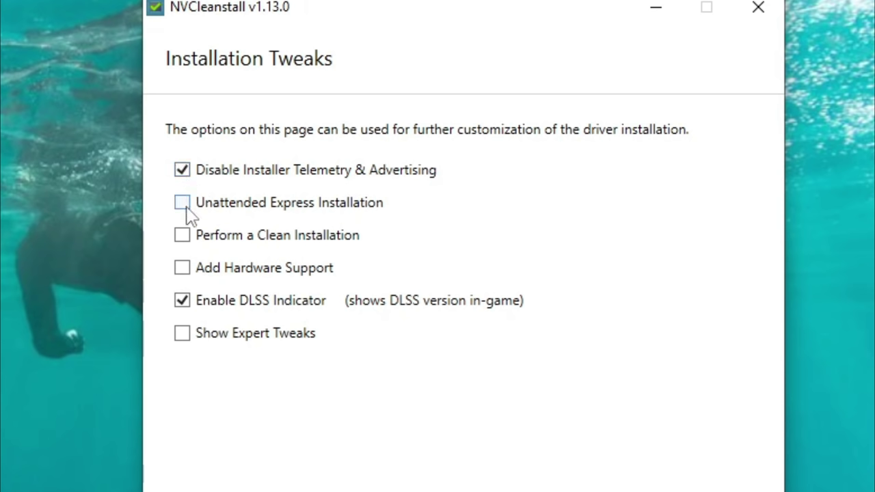
pyautogui.click(188, 215)
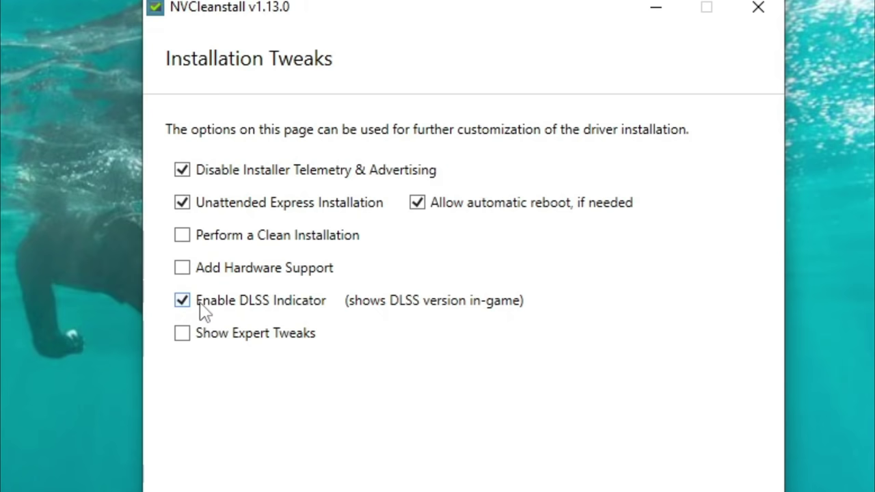
pyautogui.click(185, 338)
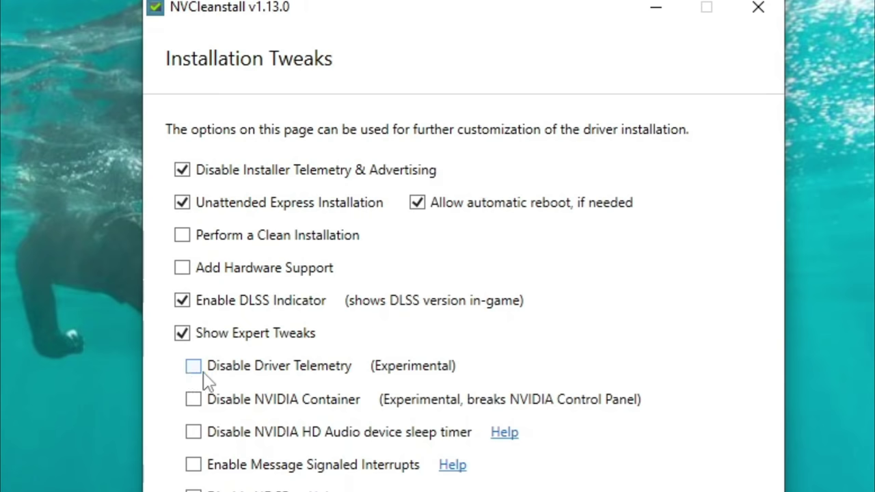
# Step: Disable driver telemetry, HD Audio sleep timer and HDCP, enable Message Signaled Interrupts and the Easy-Anti-Cheat compatible signature method, and proceed with building the installer
pyautogui.click(194, 367)
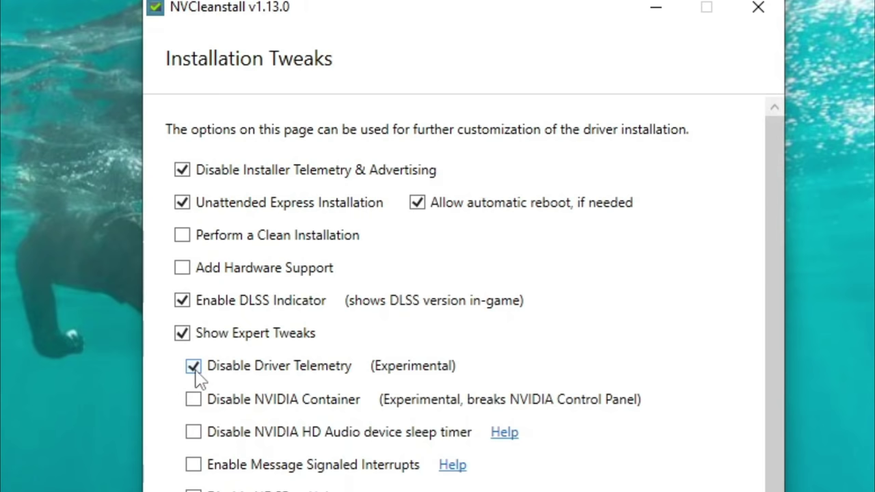
pyautogui.click(195, 433)
pyautogui.click(194, 468)
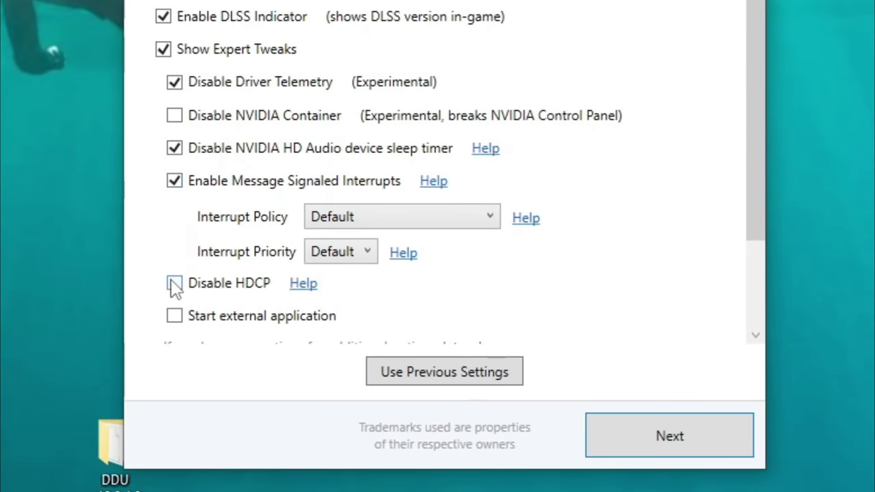
pyautogui.click(175, 286)
pyautogui.scroll(-3, 179, 290)
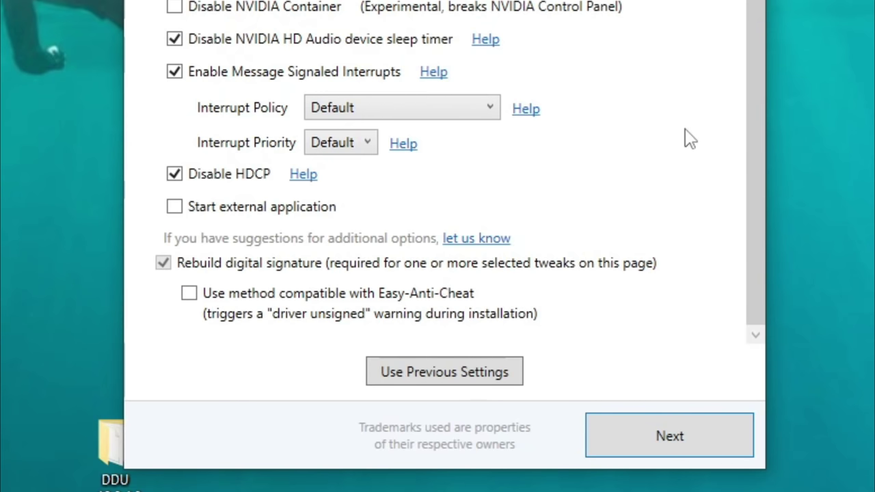
pyautogui.click(232, 300)
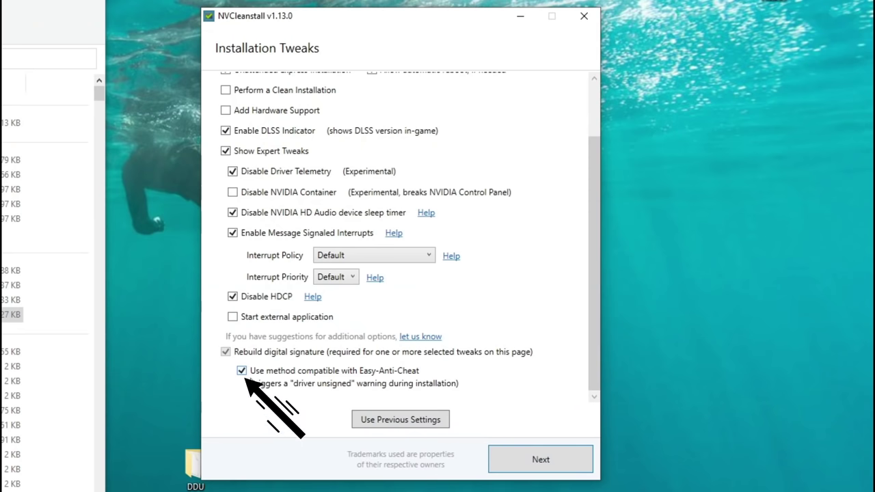
pyautogui.click(557, 462)
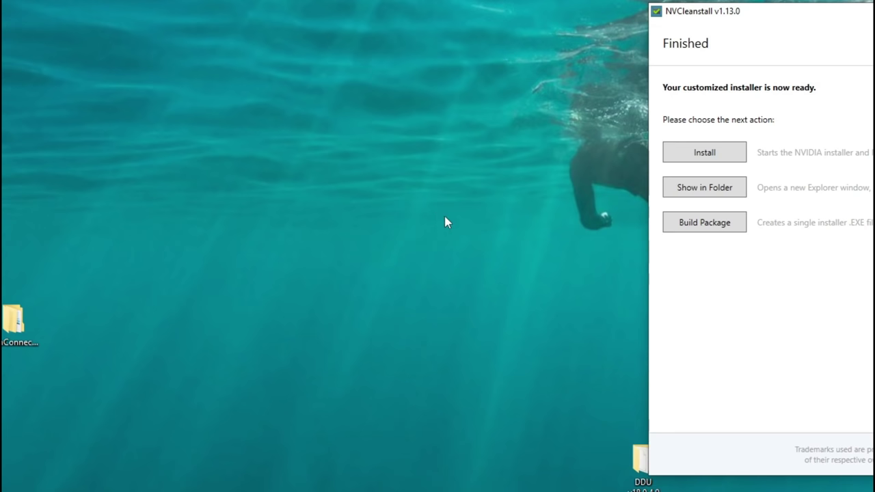
# Step: Create a new folder named nvidia on the desktop
pyautogui.rightClick(441, 214)
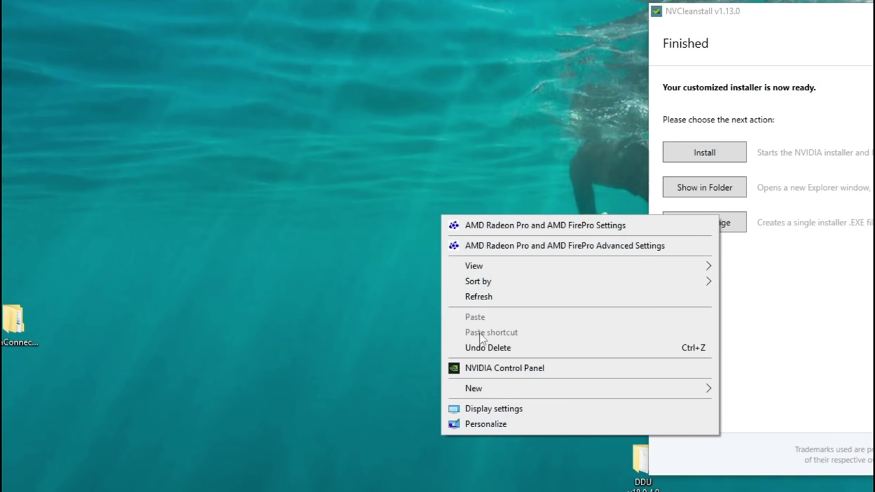
pyautogui.moveTo(490, 387)
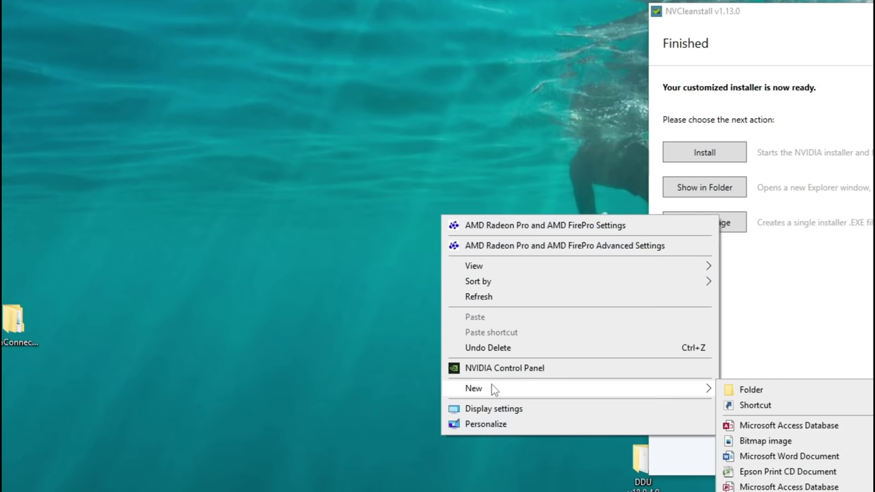
pyautogui.click(756, 392)
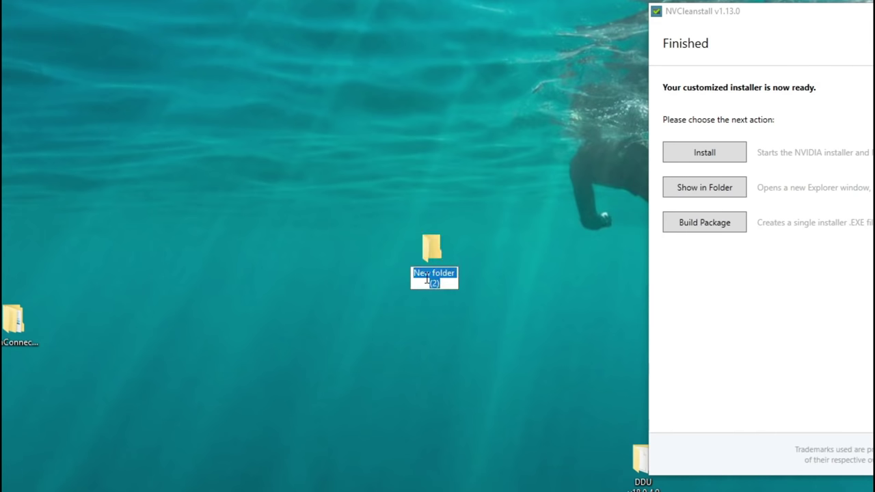
pyautogui.write('nvidia')
pyautogui.press('Return')
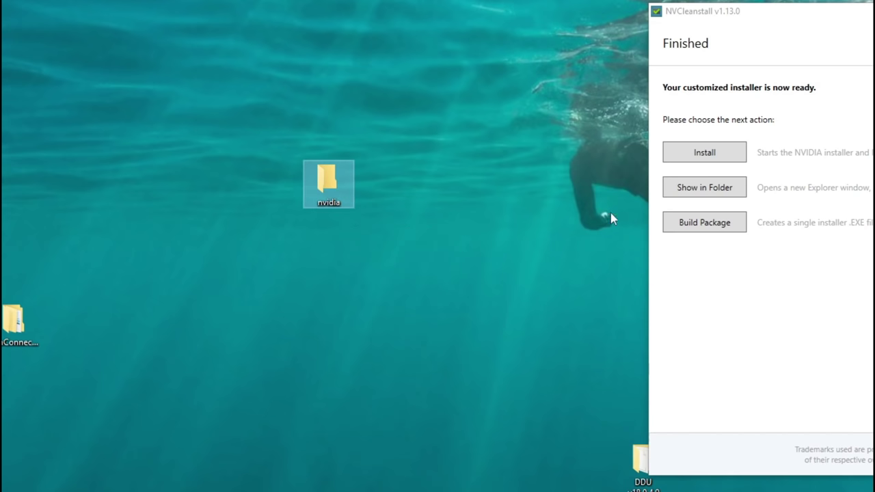
# Step: Show the customized installer files in their folder, move them all into the desktop's nvidia folder, and close the folder window and NVCleanstall
pyautogui.click(718, 194)
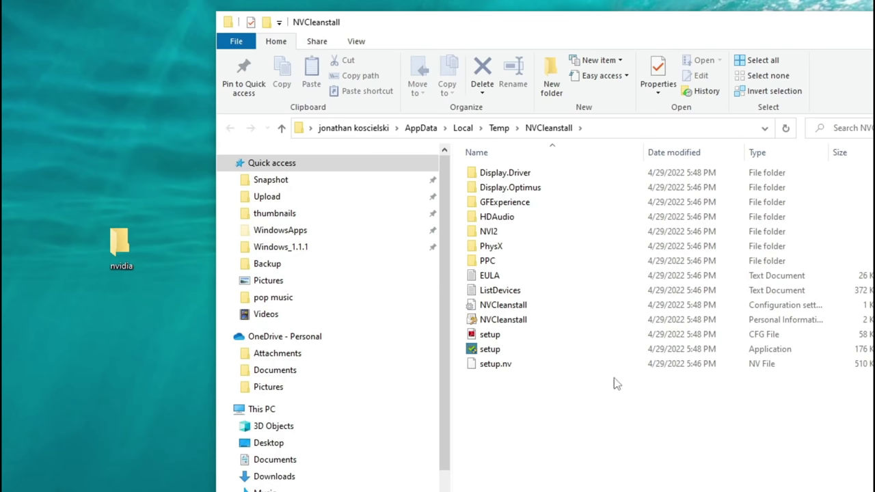
pyautogui.click(572, 173)
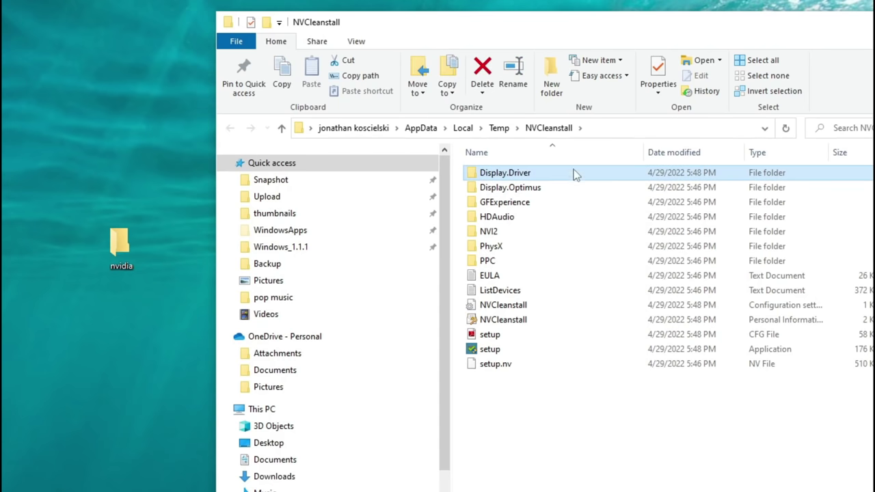
pyautogui.keyDown('shift'); pyautogui.click(584, 369); pyautogui.keyUp('shift')
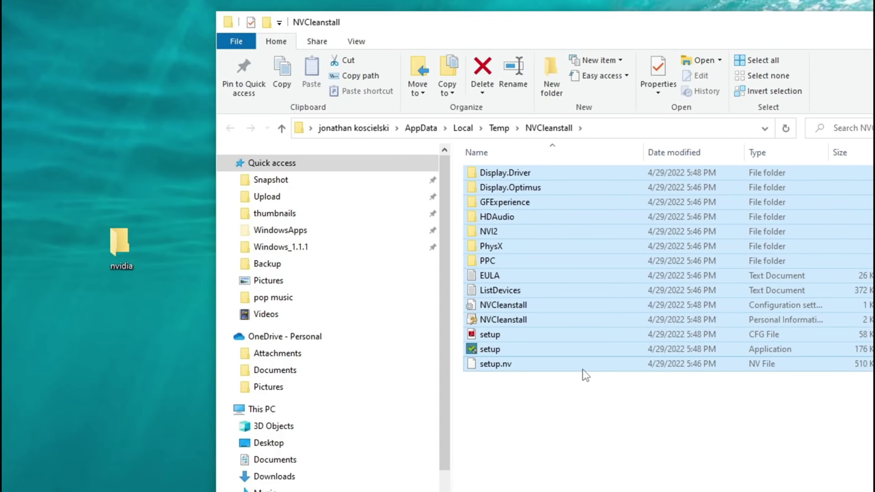
pyautogui.moveTo(600, 365); pyautogui.dragTo(127, 244)
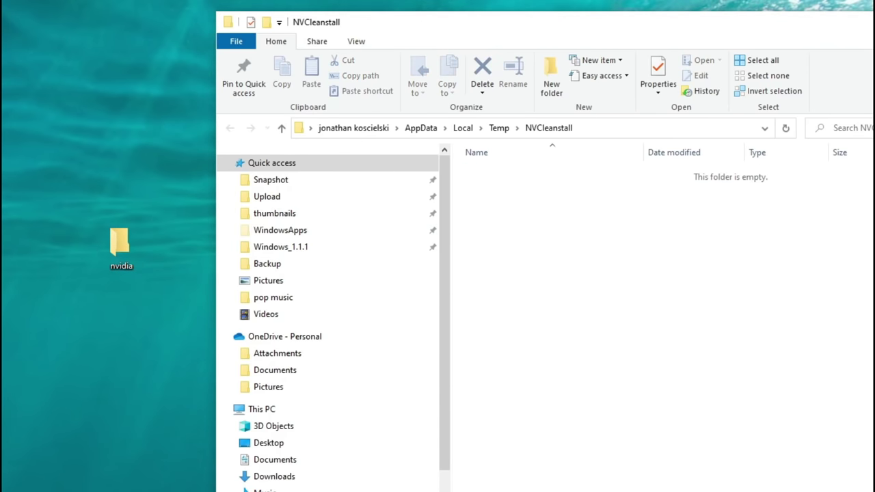
pyautogui.hotkey('alt', 'F4')
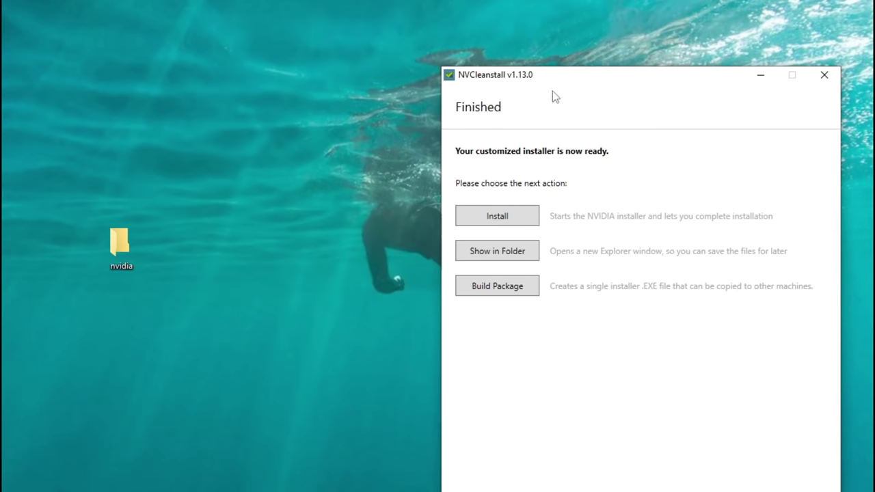
pyautogui.click(824, 75)
# Step: Move the nvidia folder to an open area of the desktop and show the hidden system tray icons
pyautogui.moveTo(119, 244); pyautogui.dragTo(481, 278)
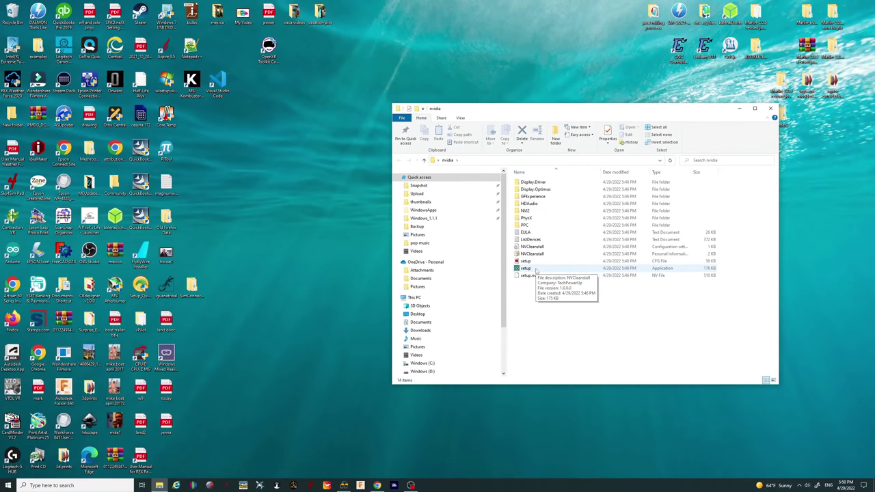
pyautogui.click(800, 485)
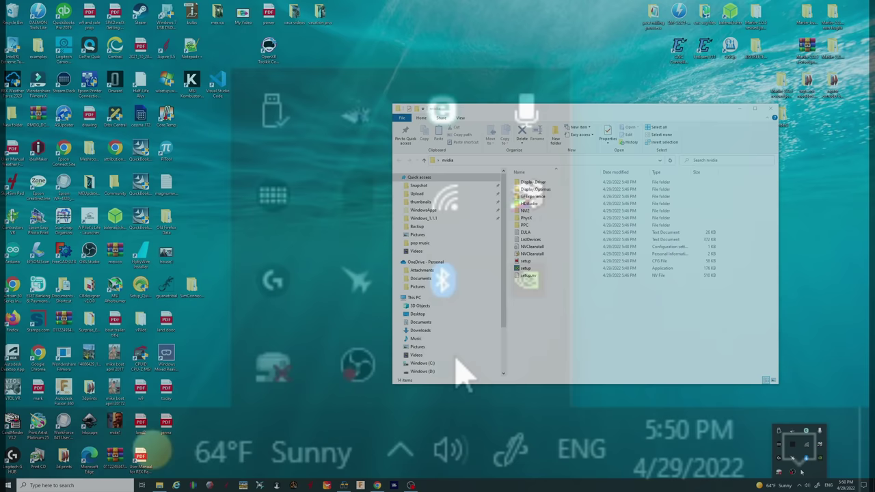